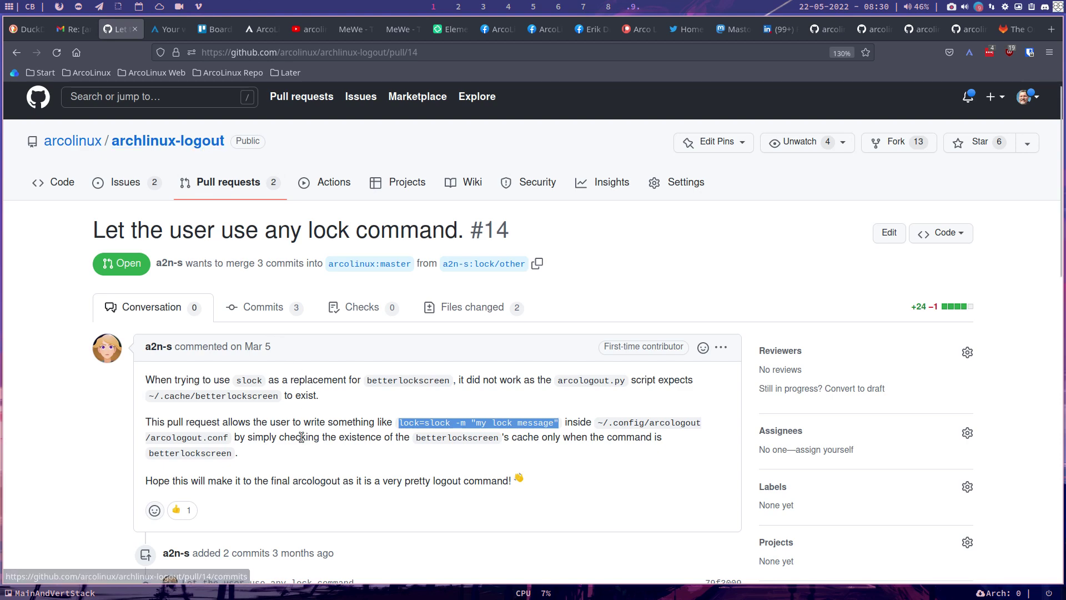
# - Scroll down the pull request, then try the lock option in the full-screen logout menu
pyautogui.scroll(-1, 301, 437)
pyautogui.scroll(-3, 302, 437)
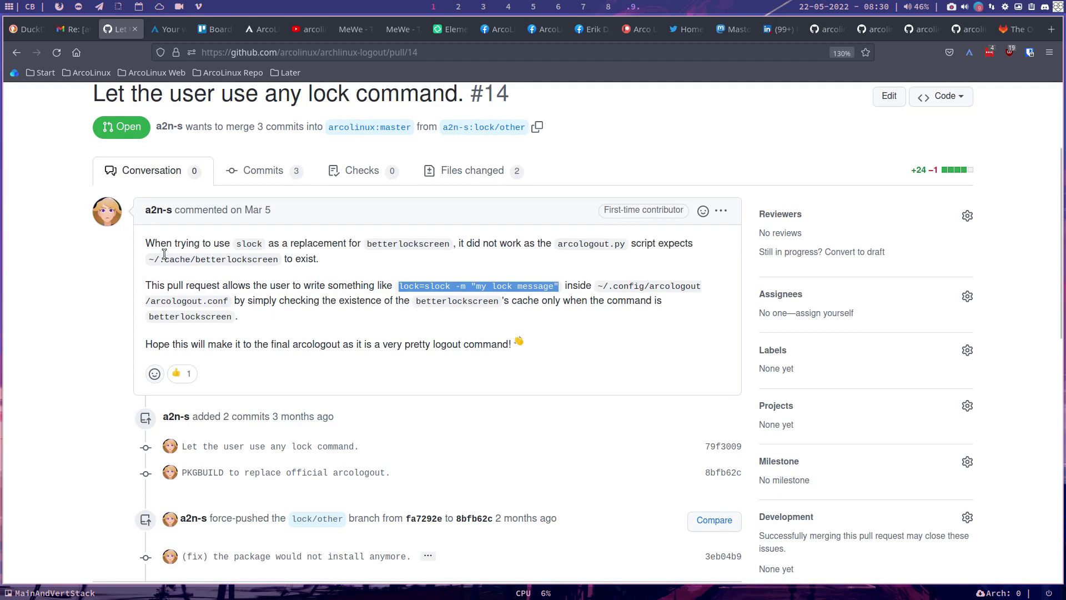
pyautogui.moveTo(152, 214)
pyautogui.press('super+x')
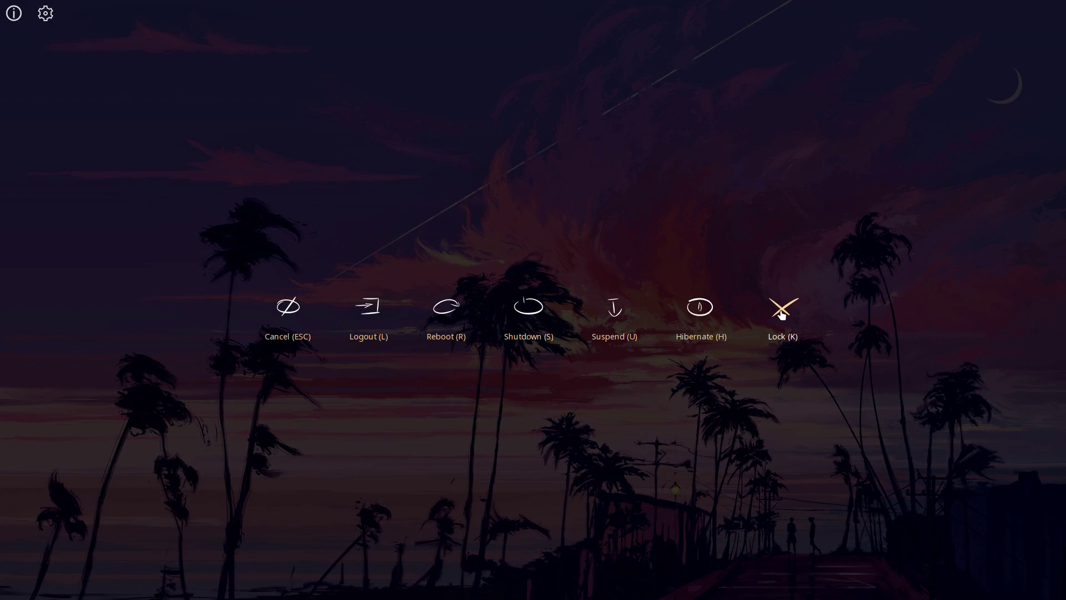
pyautogui.click(781, 308)
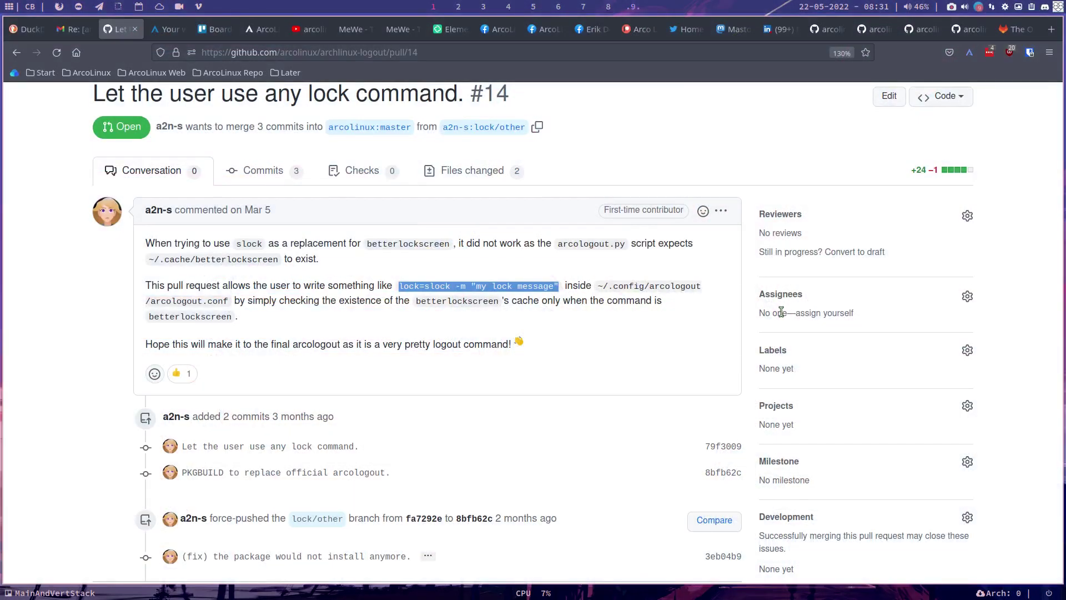
# - Note the word slock in the description and the pacman command that installed it in a terminal
pyautogui.doubleClick(434, 286)
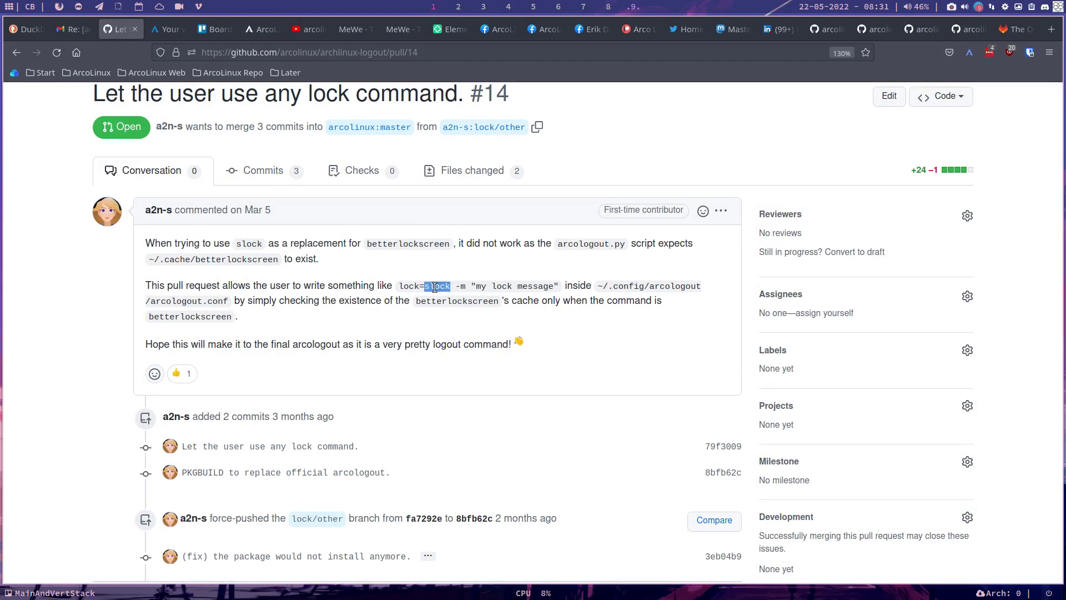
pyautogui.press('super+t')
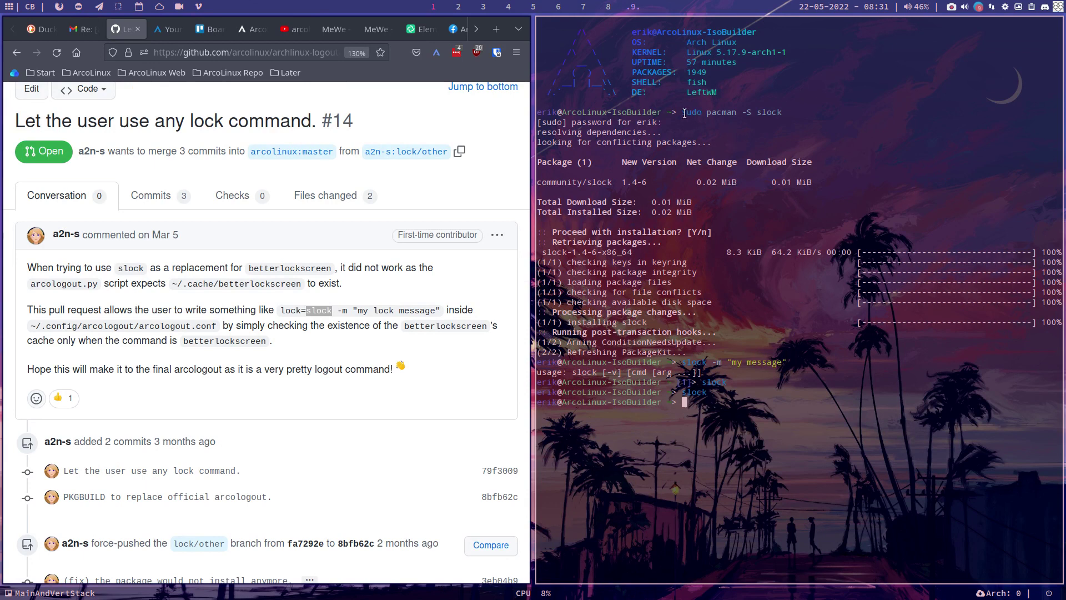
pyautogui.moveTo(682, 112); pyautogui.dragTo(786, 116)
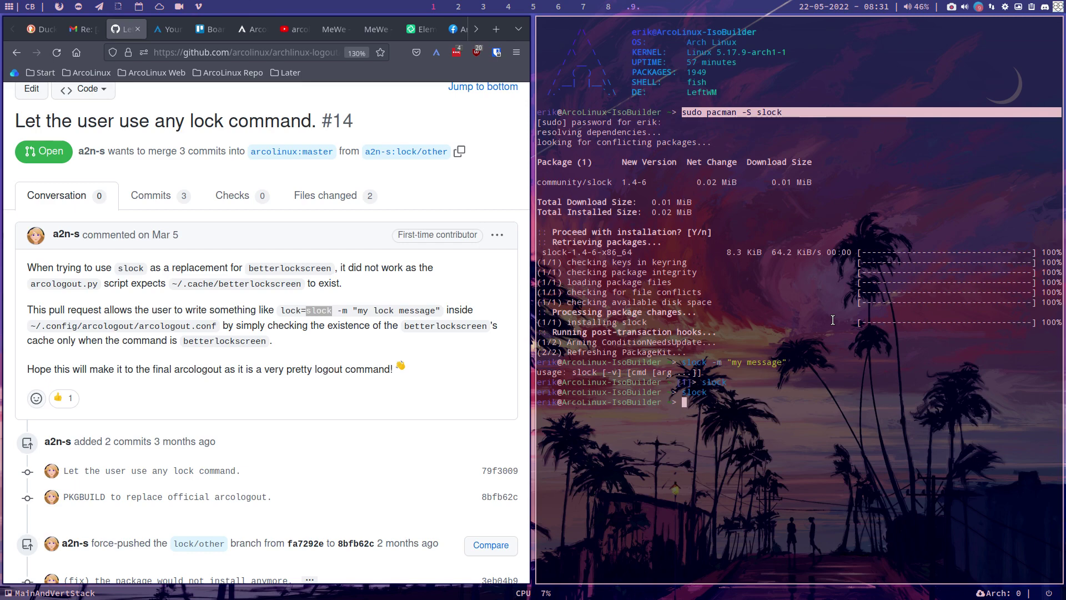
pyautogui.press('super+q')
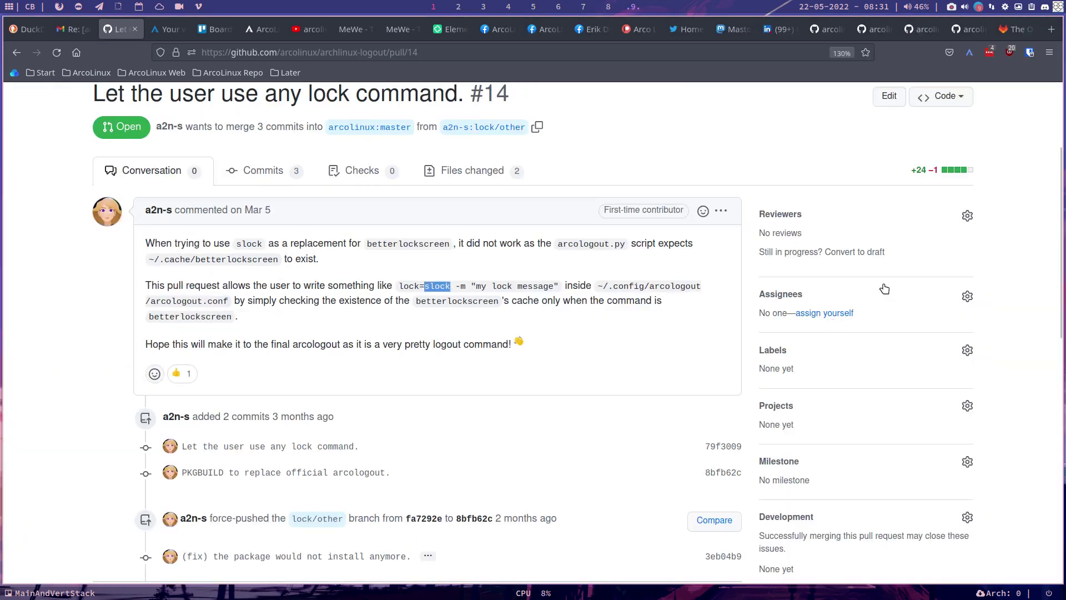
# - Look up the installed slock package in the package manager, checking its dependencies and /usr/bin/slock file
pyautogui.click(1005, 8)
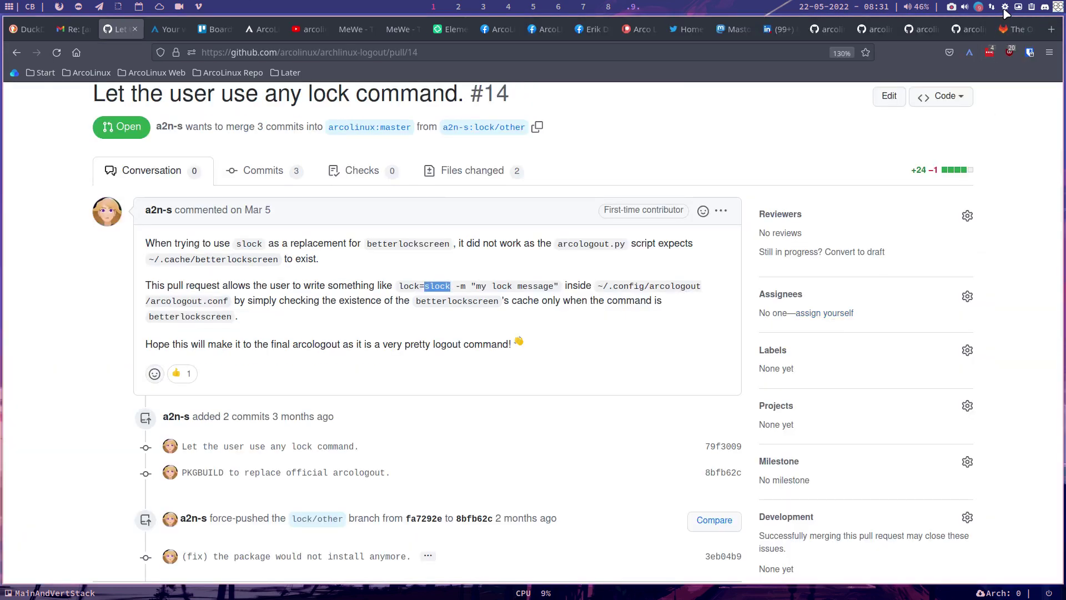
pyautogui.write('slock')
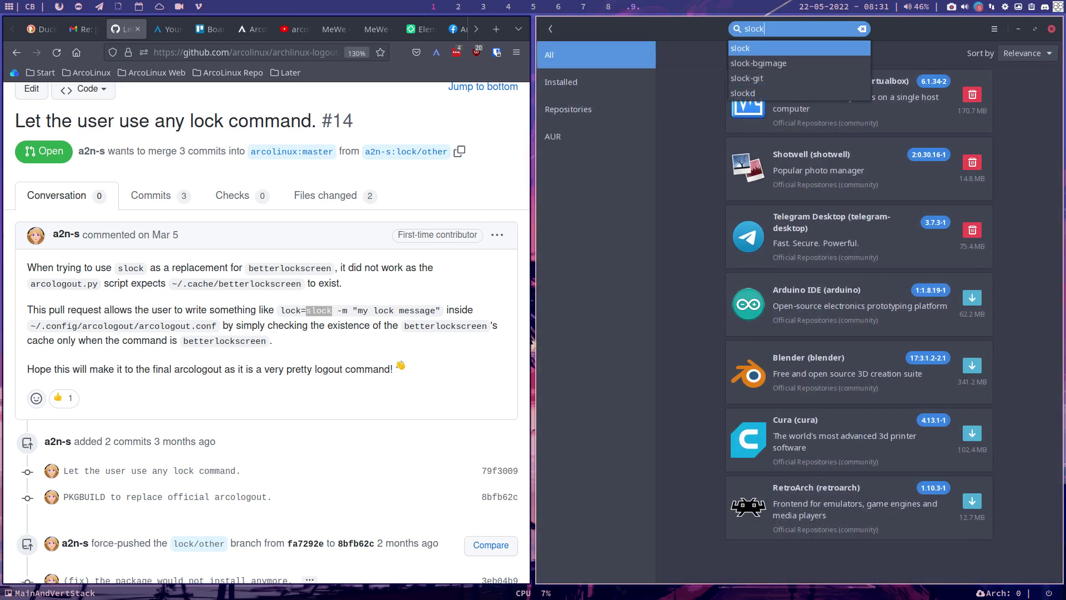
pyautogui.press('Return')
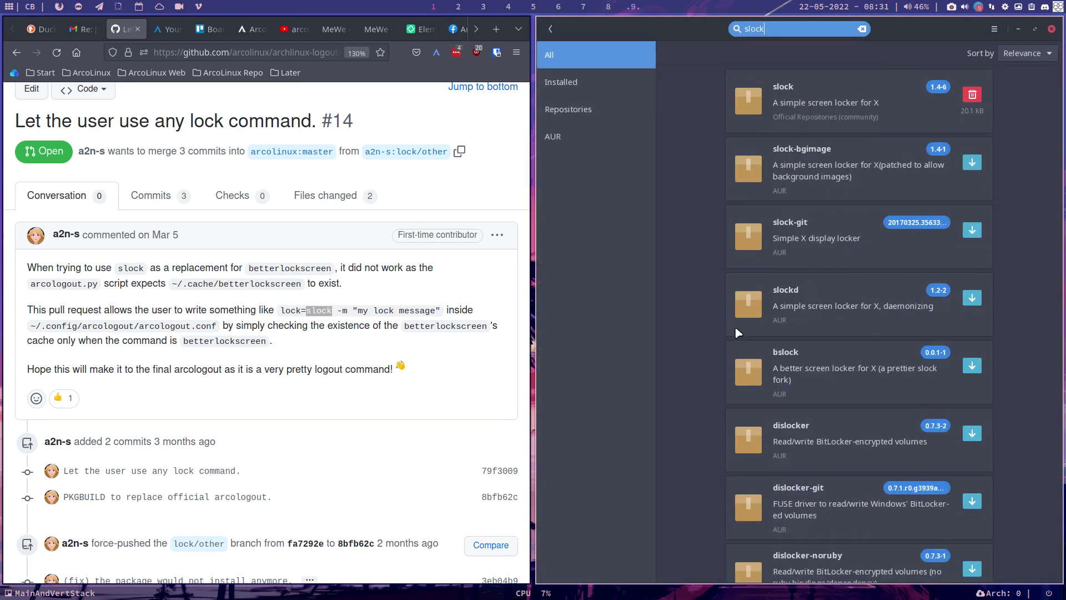
pyautogui.click(854, 123)
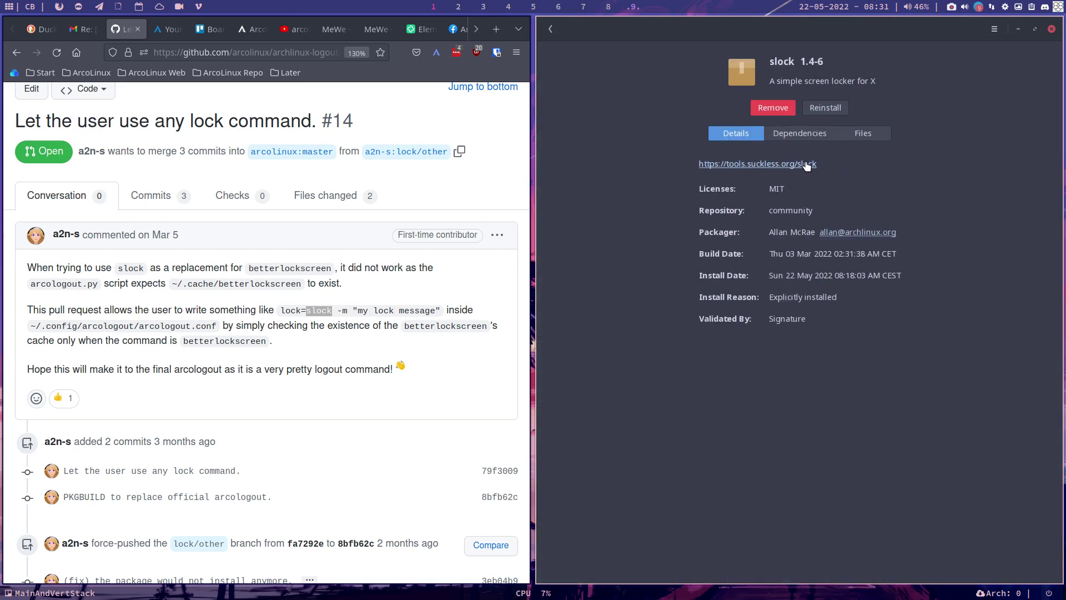
pyautogui.click(799, 133)
pyautogui.click(861, 135)
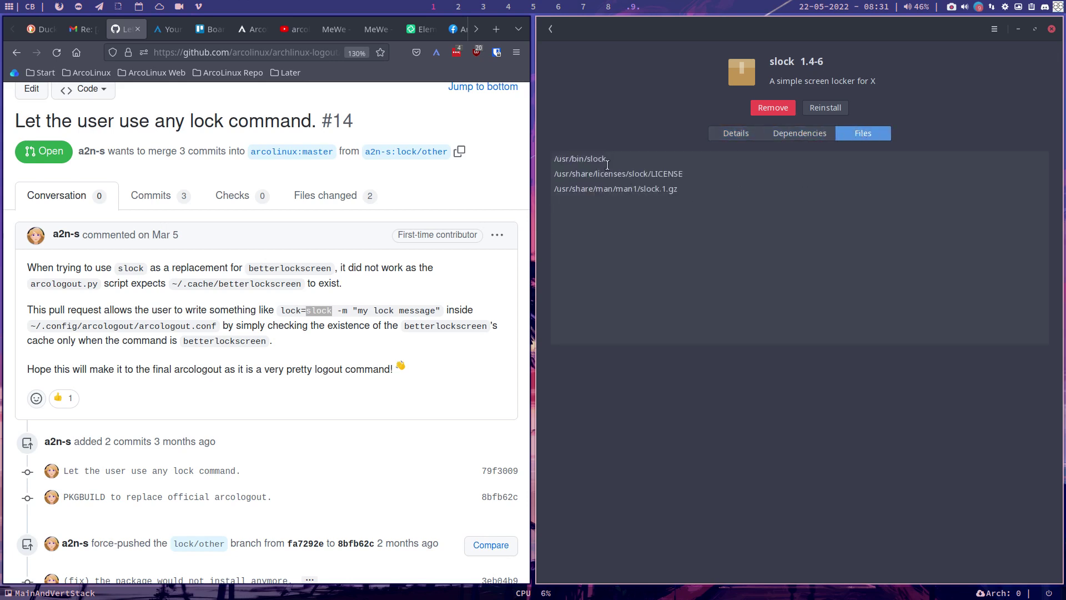
pyautogui.moveTo(587, 158); pyautogui.dragTo(639, 165)
pyautogui.click(1051, 30)
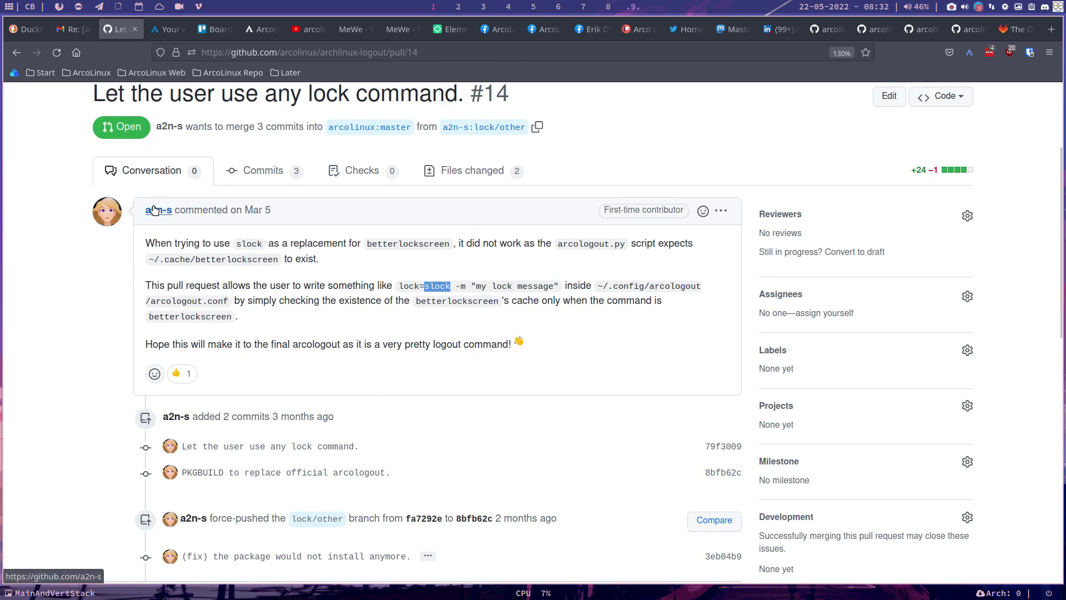
# - Start a comment at the bottom of PR #14 reading 'it is merged'
pyautogui.scroll(-5, 511, 412)
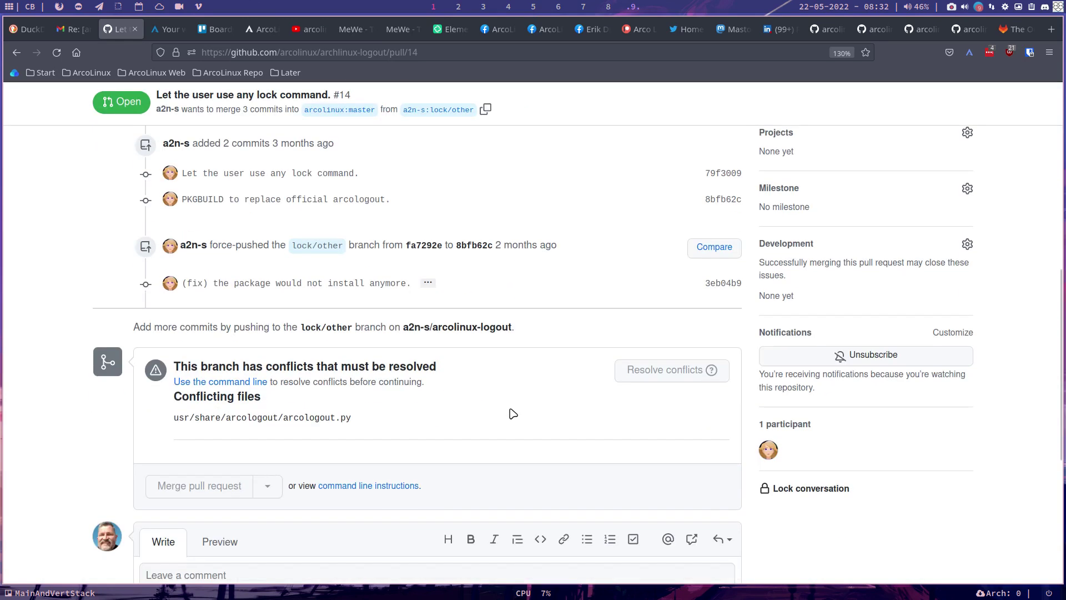
pyautogui.scroll(-5, 511, 413)
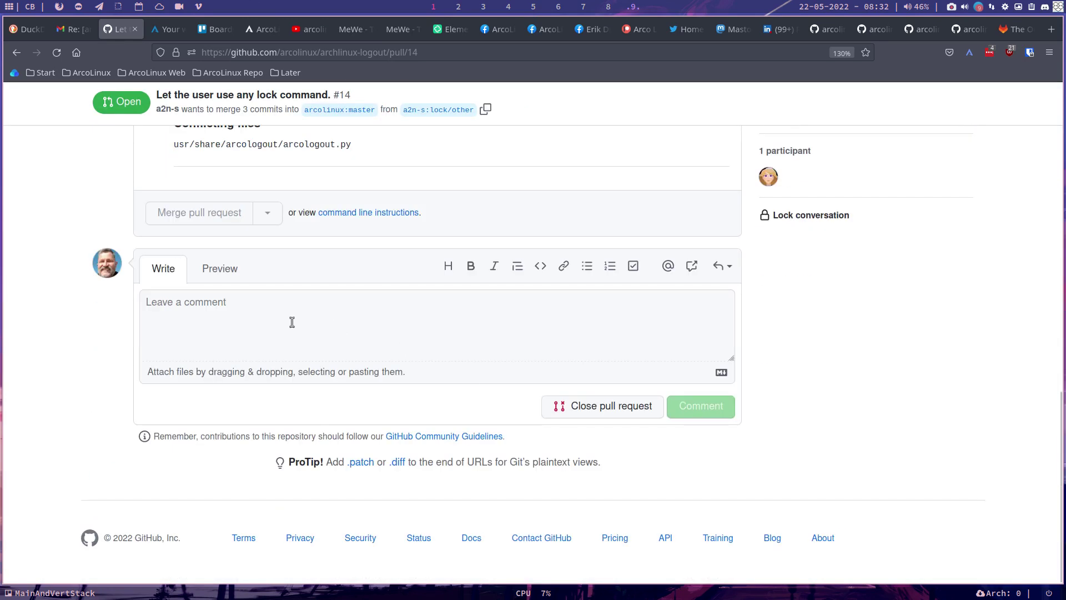
pyautogui.click(278, 321)
pyautogui.write('it is m')
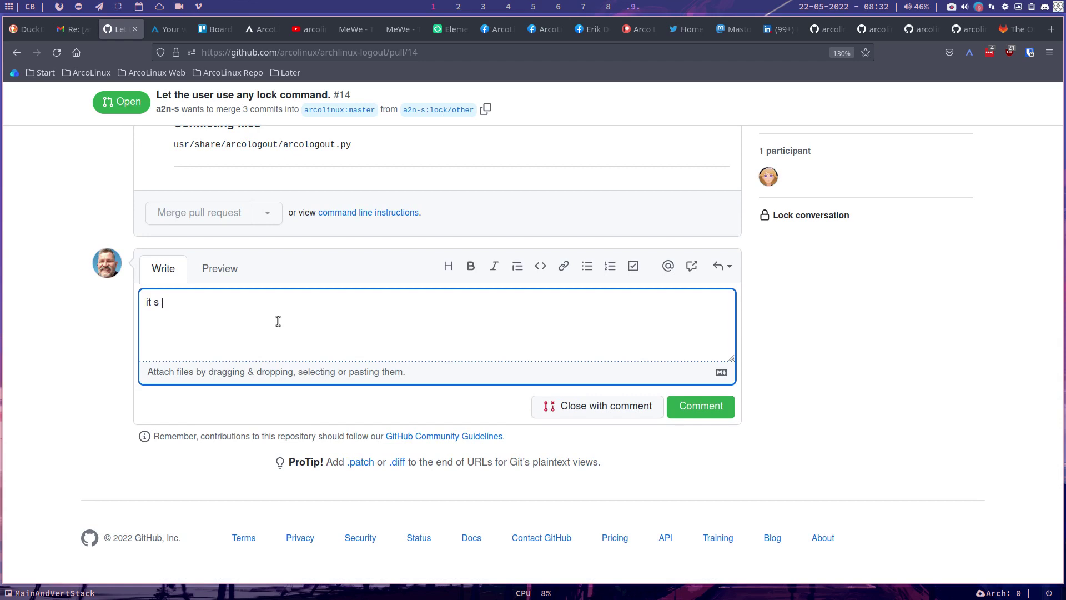
pyautogui.write('erged')
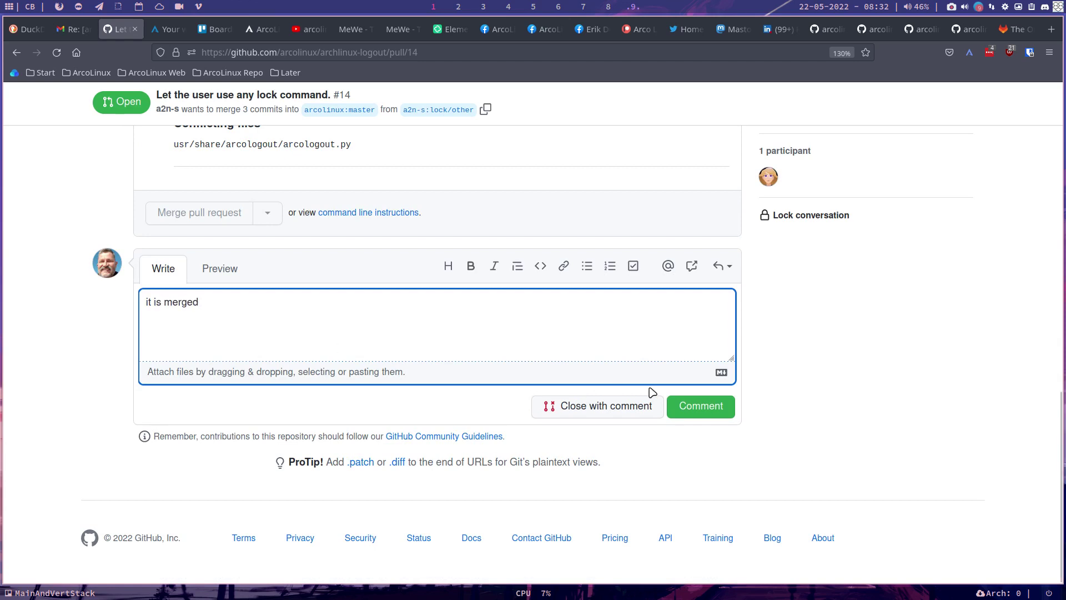
# - Close the PR with the comment, then edit it to add 'thank you very much' and save
pyautogui.click(604, 406)
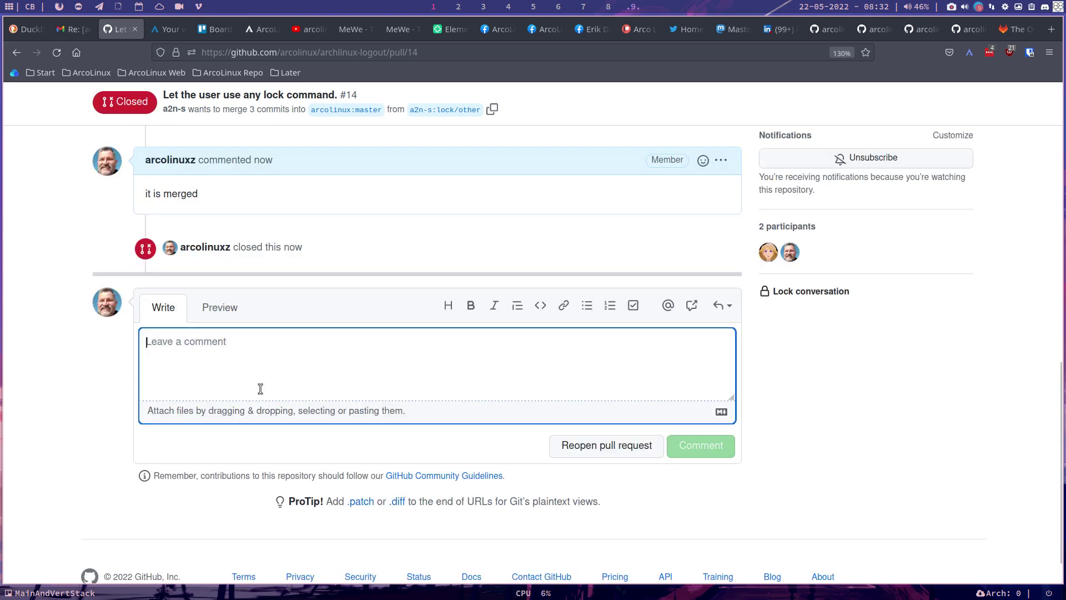
pyautogui.click(722, 160)
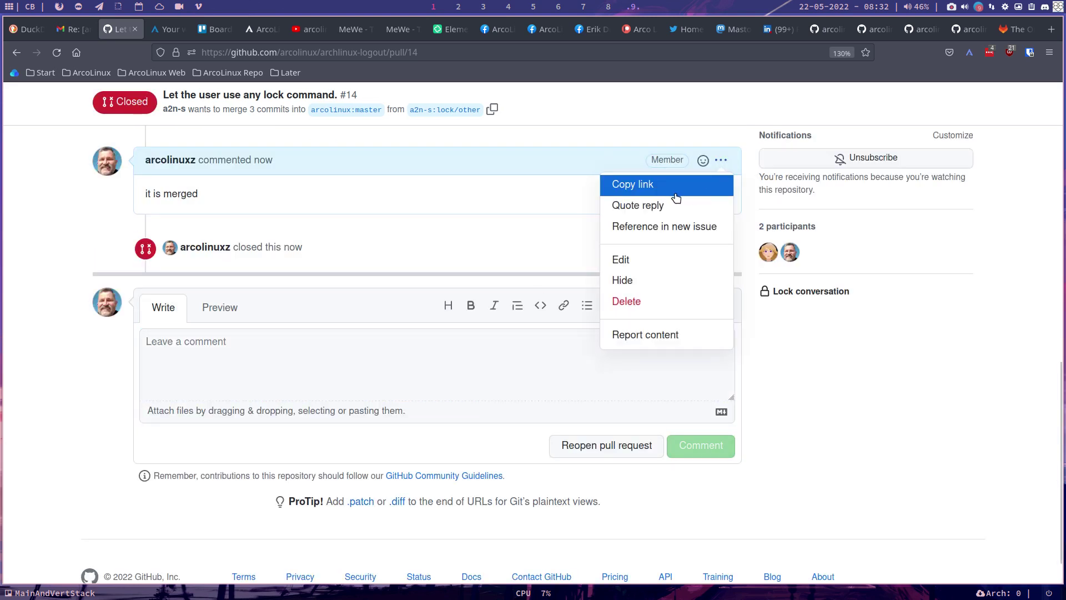
pyautogui.click(620, 259)
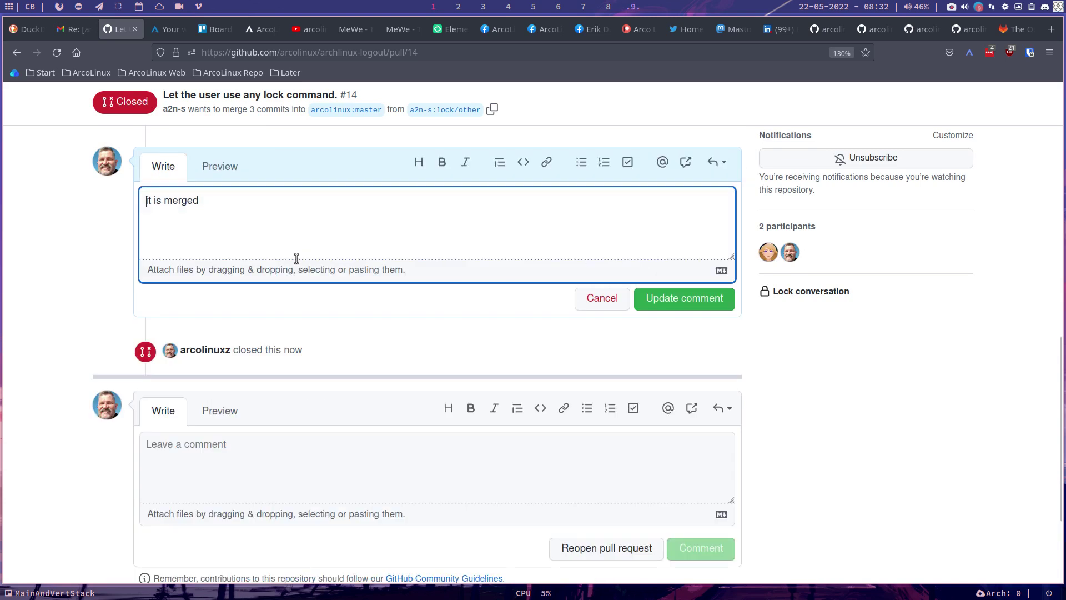
pyautogui.click(233, 203)
pyautogui.press('Return')
pyautogui.press('Return')
pyautogui.write('th')
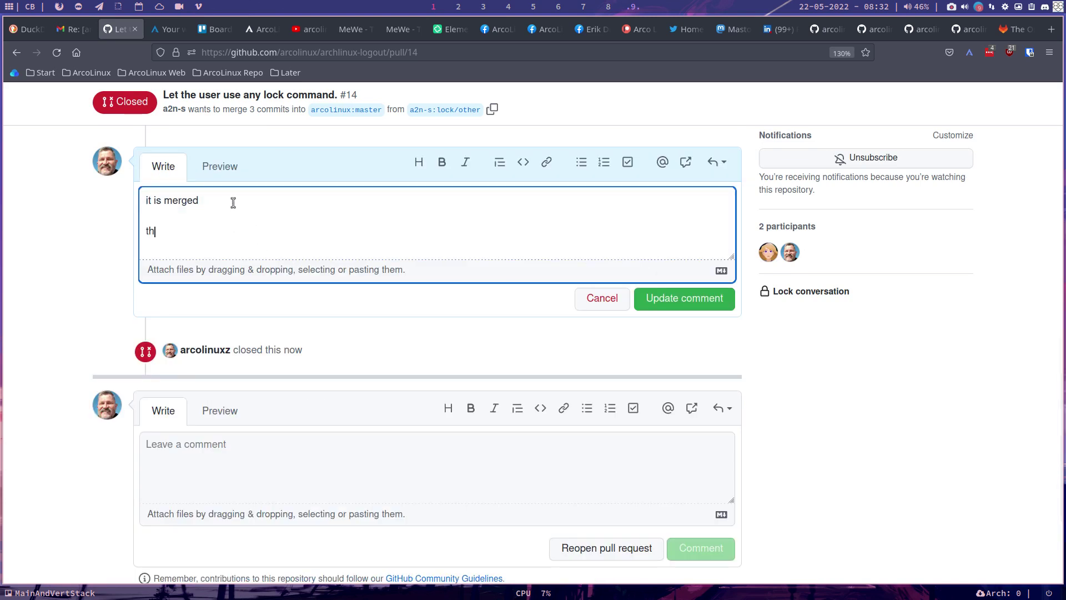
pyautogui.write('ank you very much')
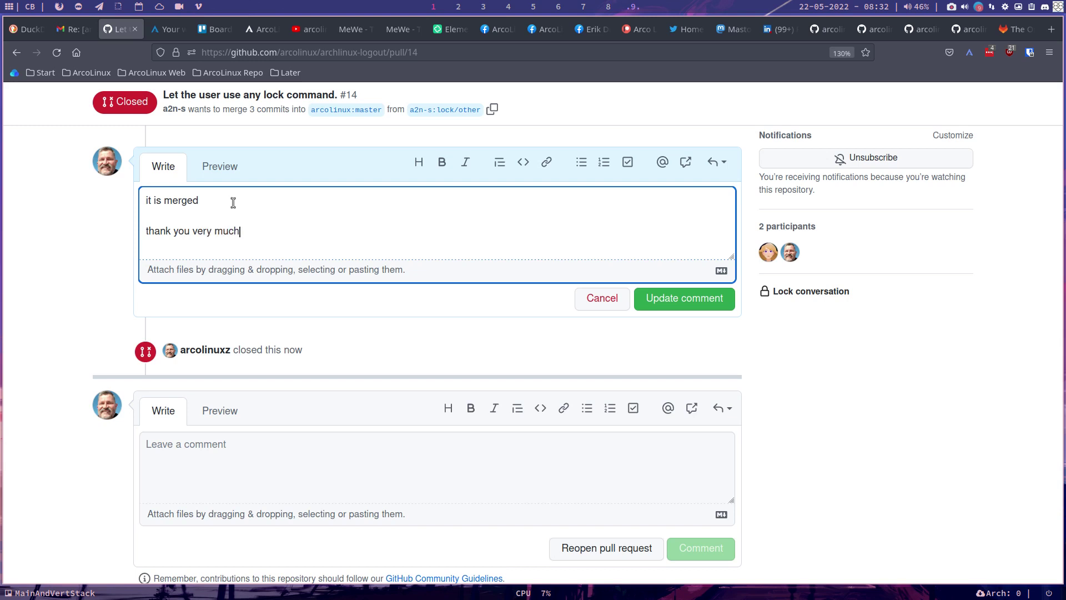
pyautogui.click(700, 298)
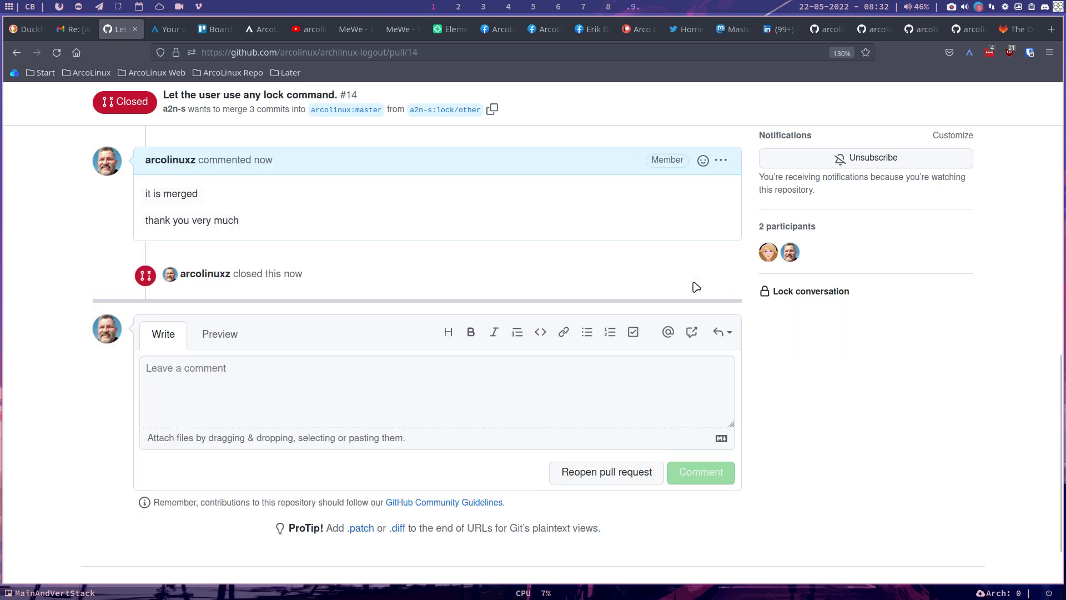
# - Close the browser and open archlinux-logout.conf from ~/.config/archlinux-logout in the text editor
pyautogui.press('super+q')
pyautogui.press('super+shift+Return')
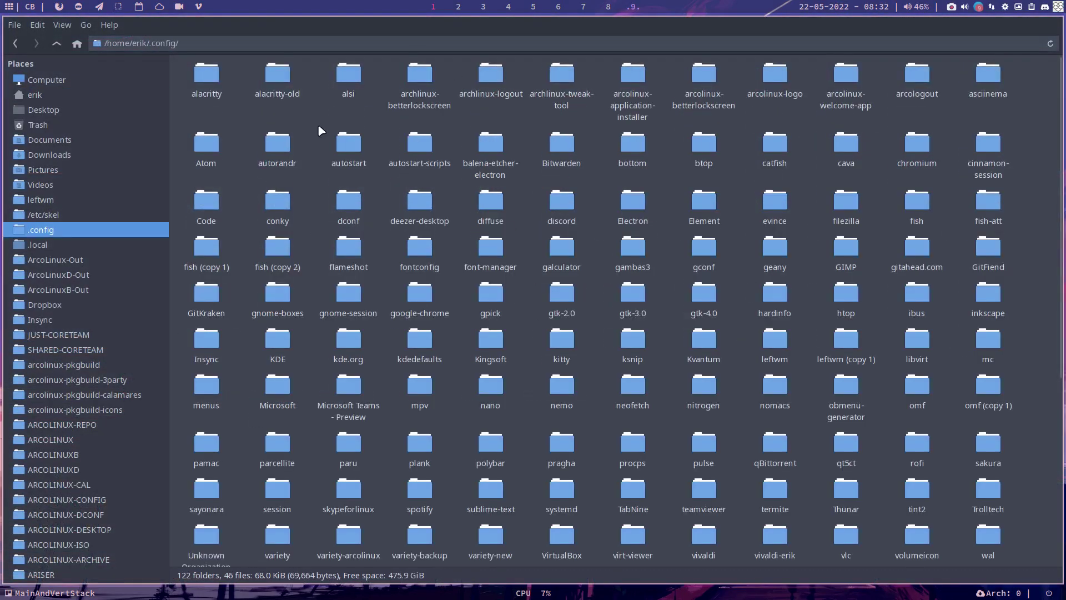
pyautogui.doubleClick(470, 87)
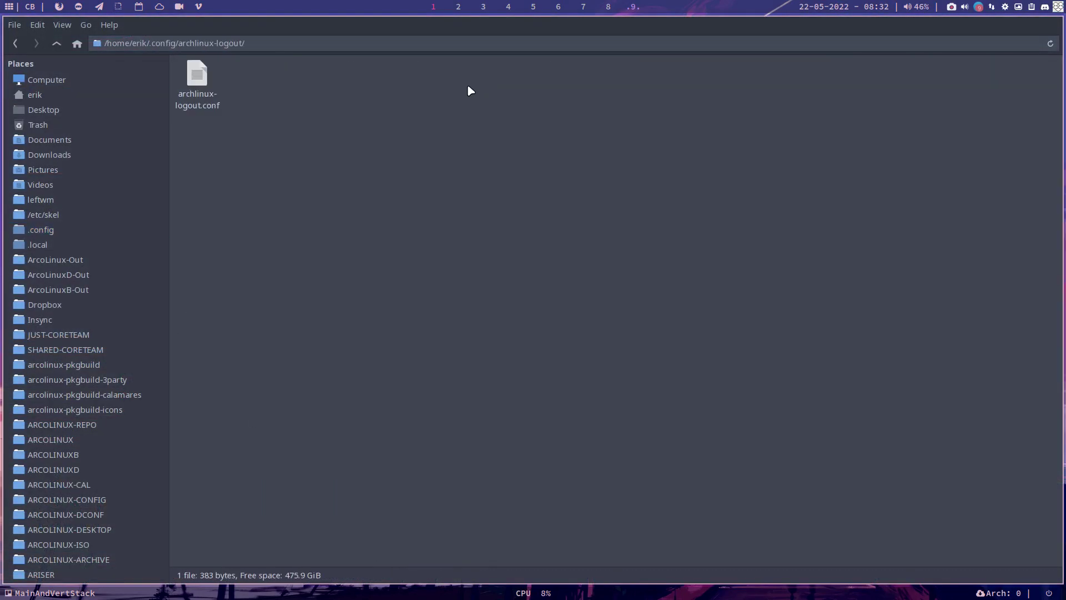
pyautogui.click(205, 79)
pyautogui.doubleClick(205, 81)
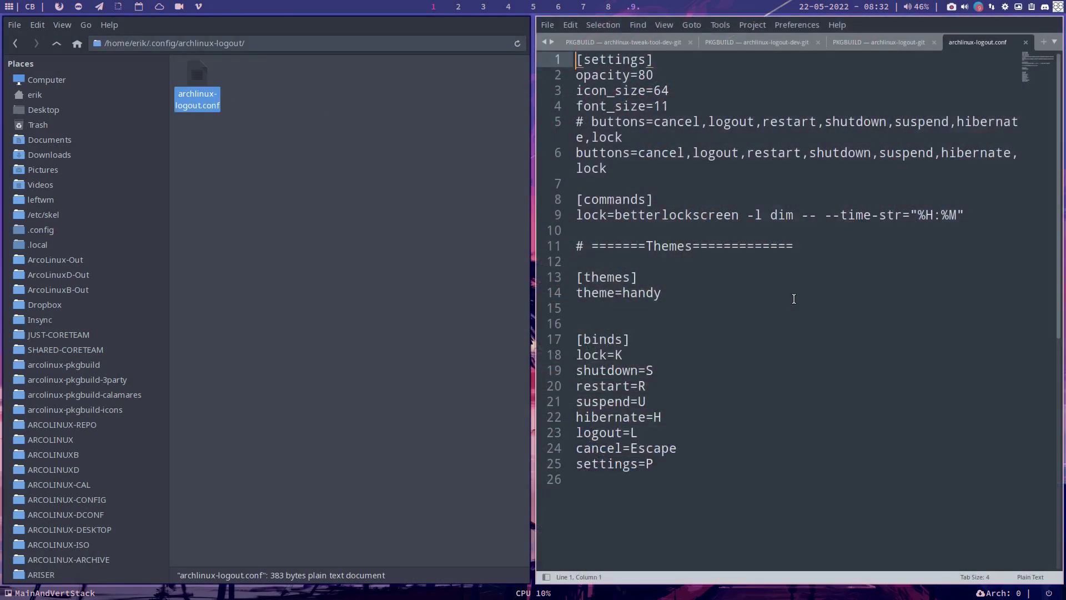
# - With the editor fullscreen, remove suspend and hibernate from the buttons list on line 6
pyautogui.press('F11')
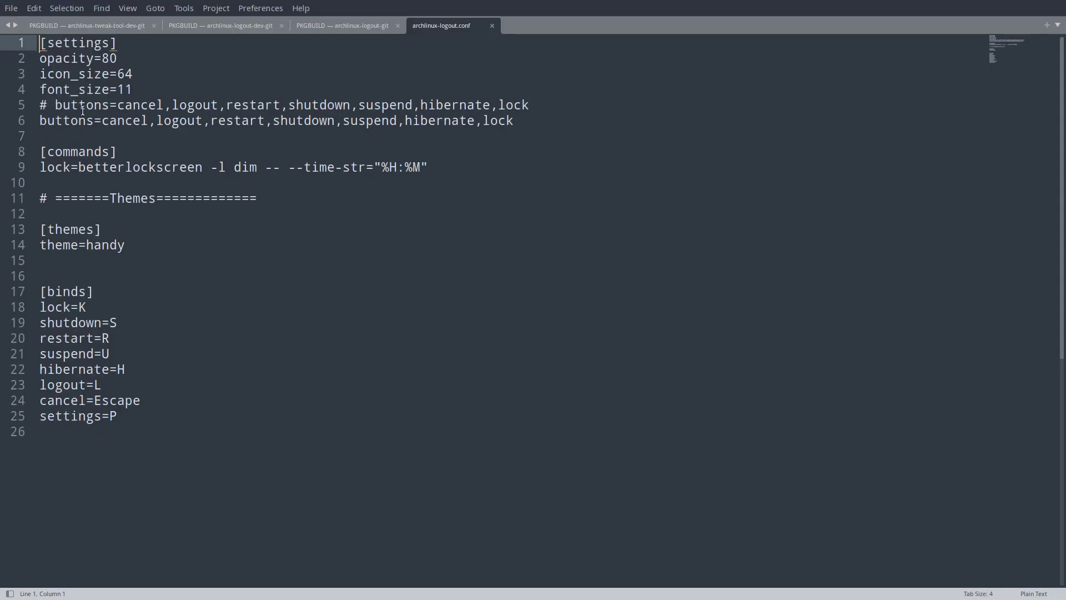
pyautogui.click(371, 121)
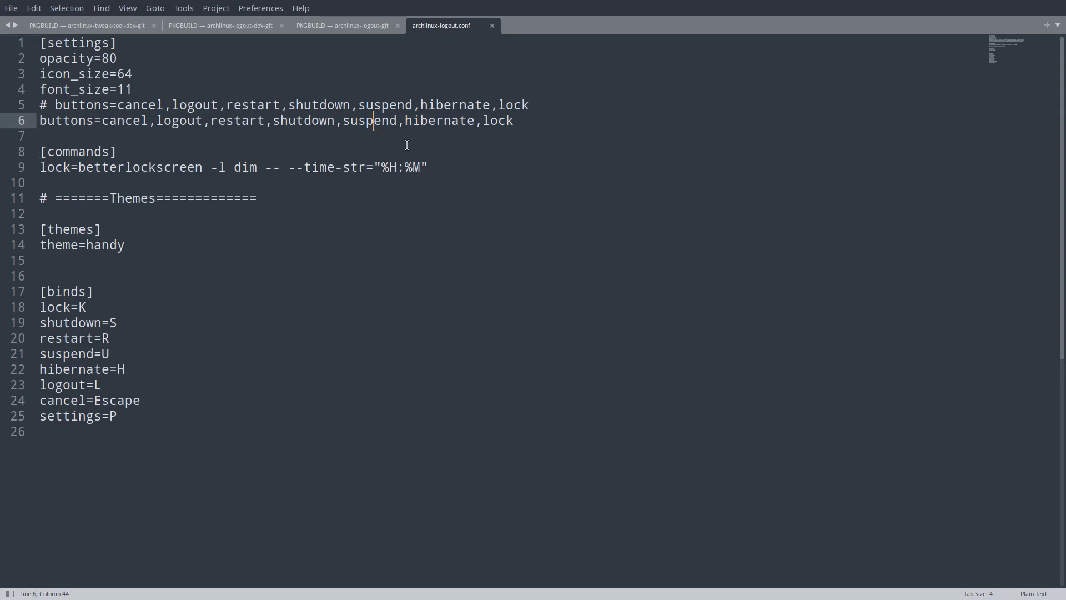
pyautogui.doubleClick(376, 120)
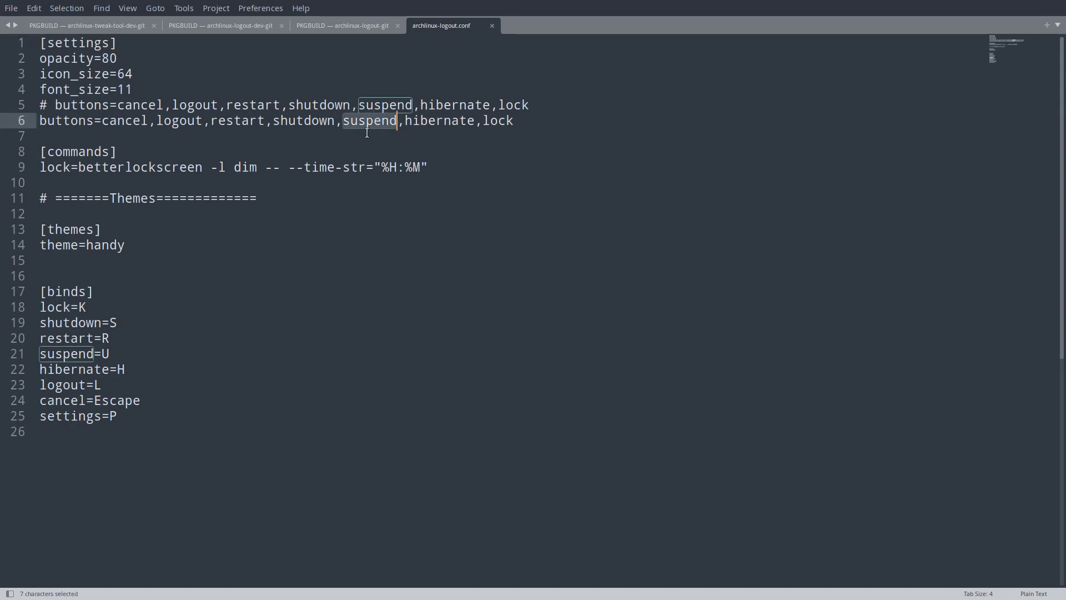
pyautogui.doubleClick(412, 124)
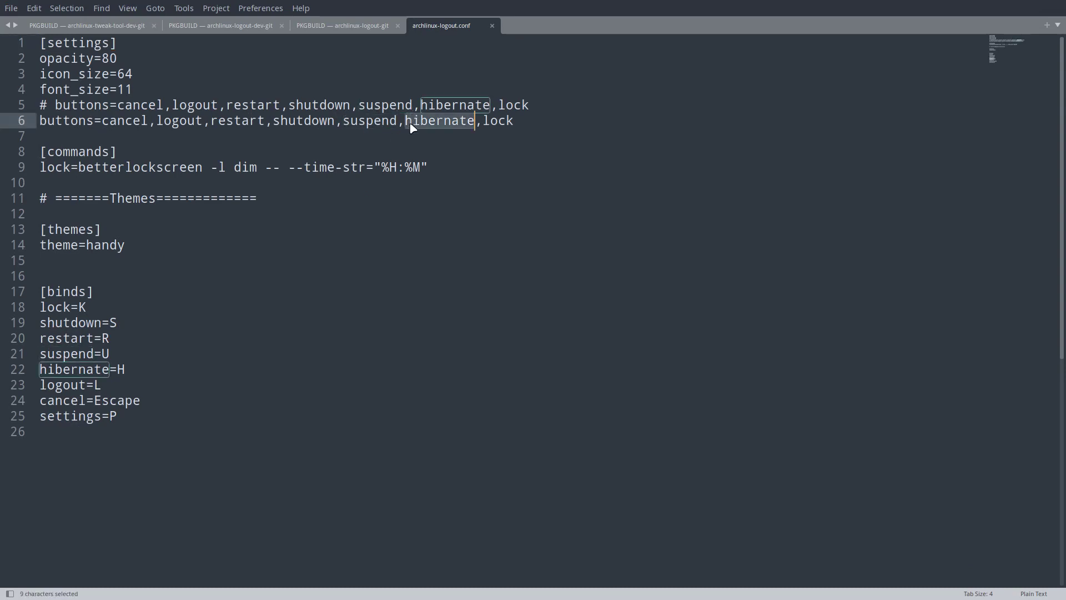
pyautogui.press('BackSpace')
pyautogui.press('BackSpace')
pyautogui.doubleClick(387, 122)
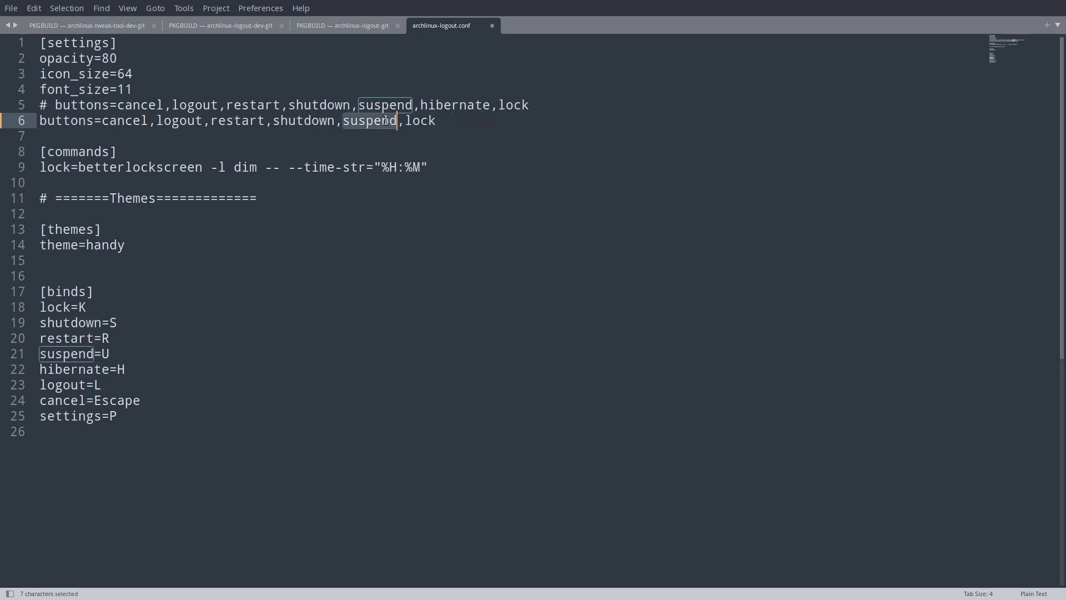
pyautogui.press('BackSpace')
pyautogui.press('BackSpace')
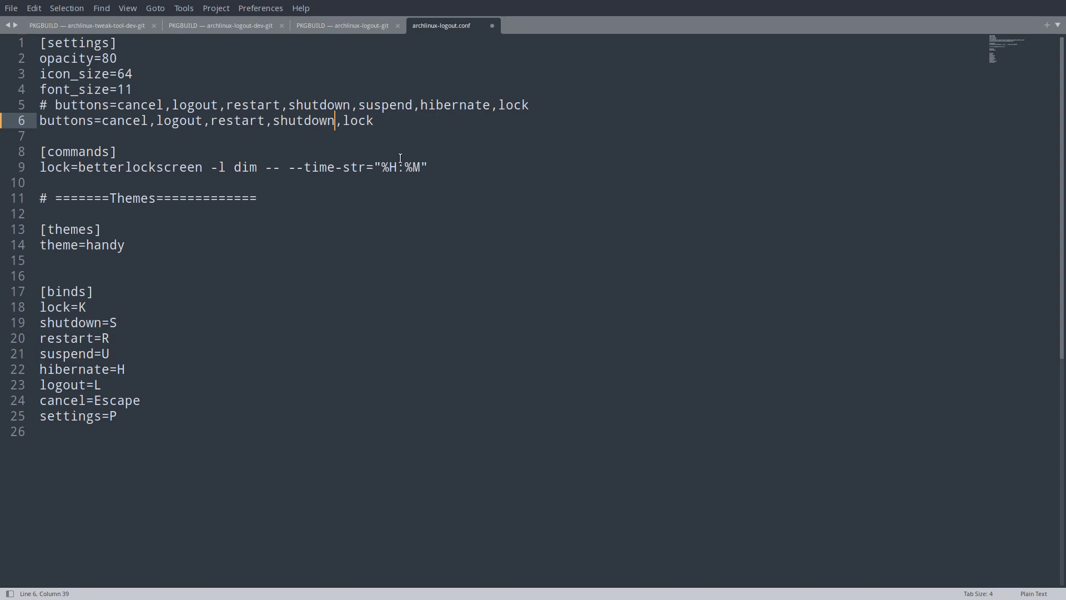
# - Comment out the betterlockscreen lock line and add lock=slock on line 10
pyautogui.click(39, 167)
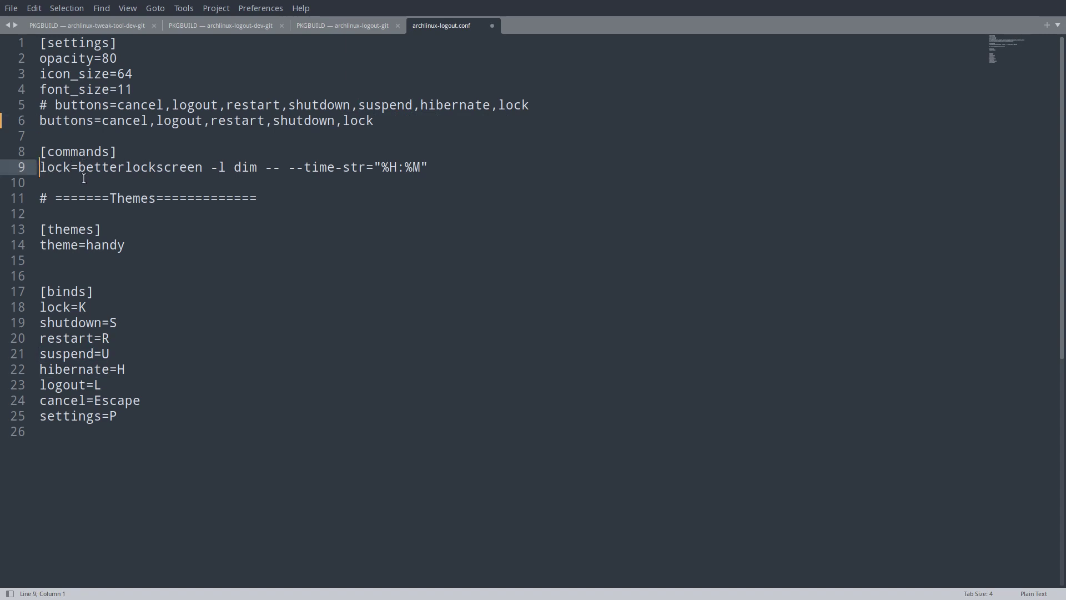
pyautogui.write('#')
pyautogui.press('Down')
pyautogui.write('#')
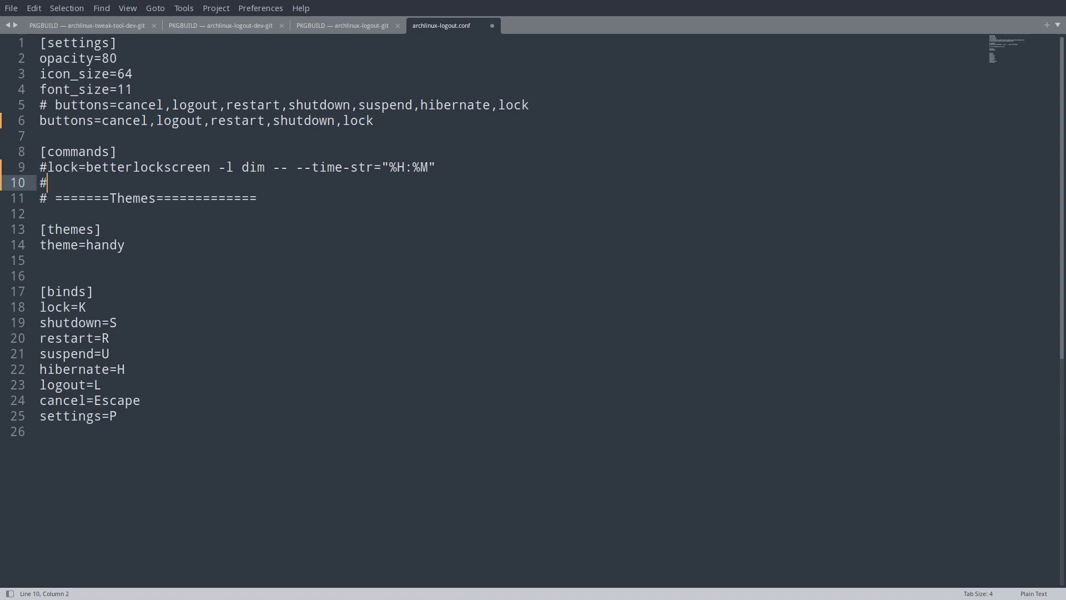
pyautogui.press('BackSpace')
pyautogui.write('lock=slock')
# - Restore the editor's tiled layout and remove the stray 'man l' text from line 10
pyautogui.press('super+f')
pyautogui.write('man l')
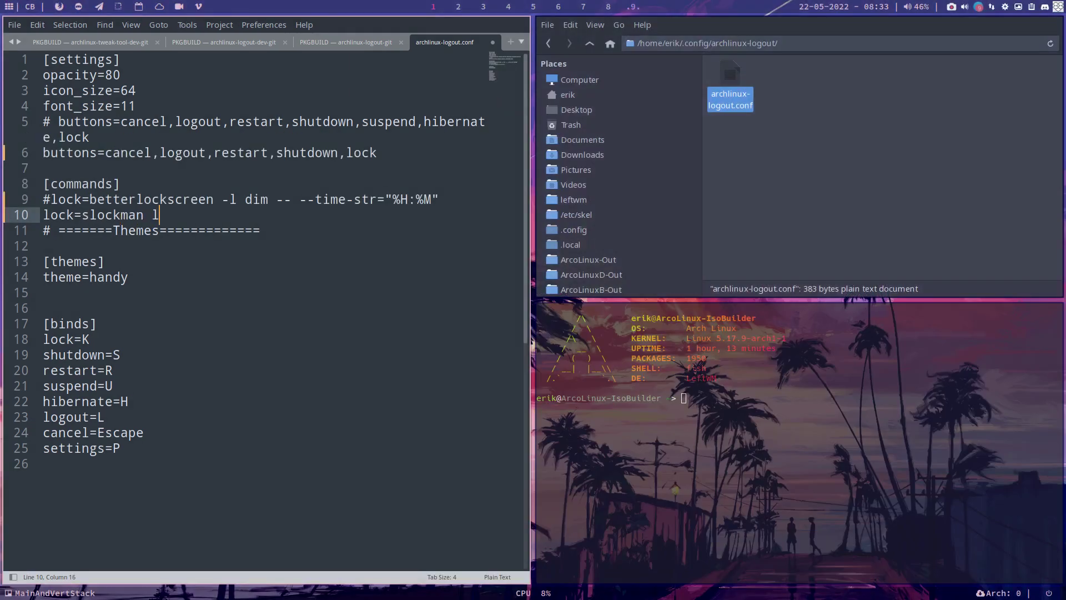
pyautogui.press('BackSpace')
pyautogui.press('BackSpace')
pyautogui.press('BackSpace')
pyautogui.press('BackSpace')
pyautogui.press('BackSpace')
# - Run man lock in the terminal, quit it, and reopen a fresh terminal
pyautogui.click(729, 418)
pyautogui.write('man lock')
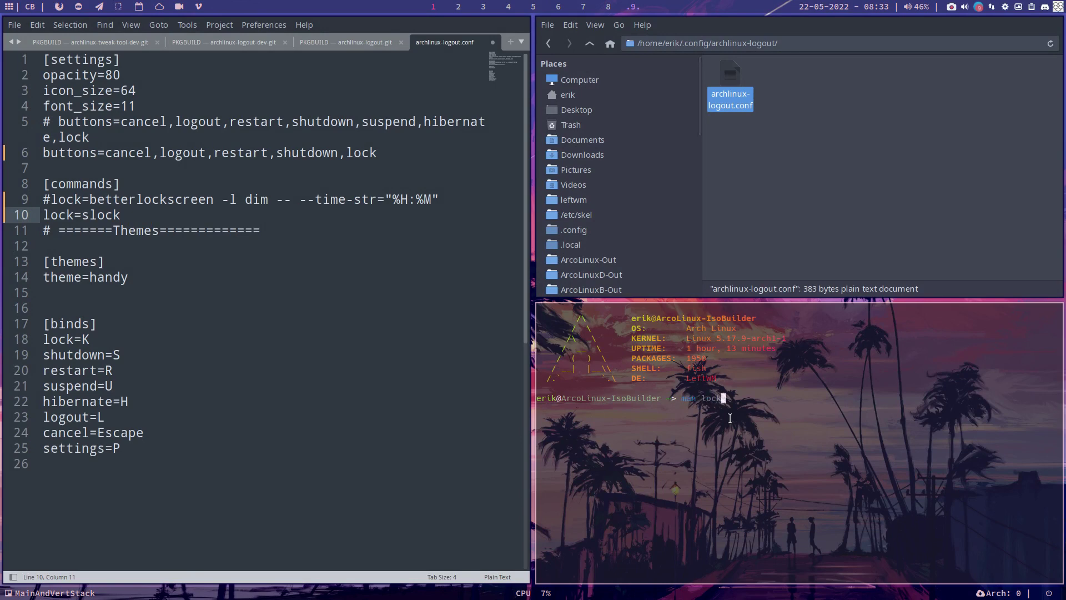
pyautogui.press('Return')
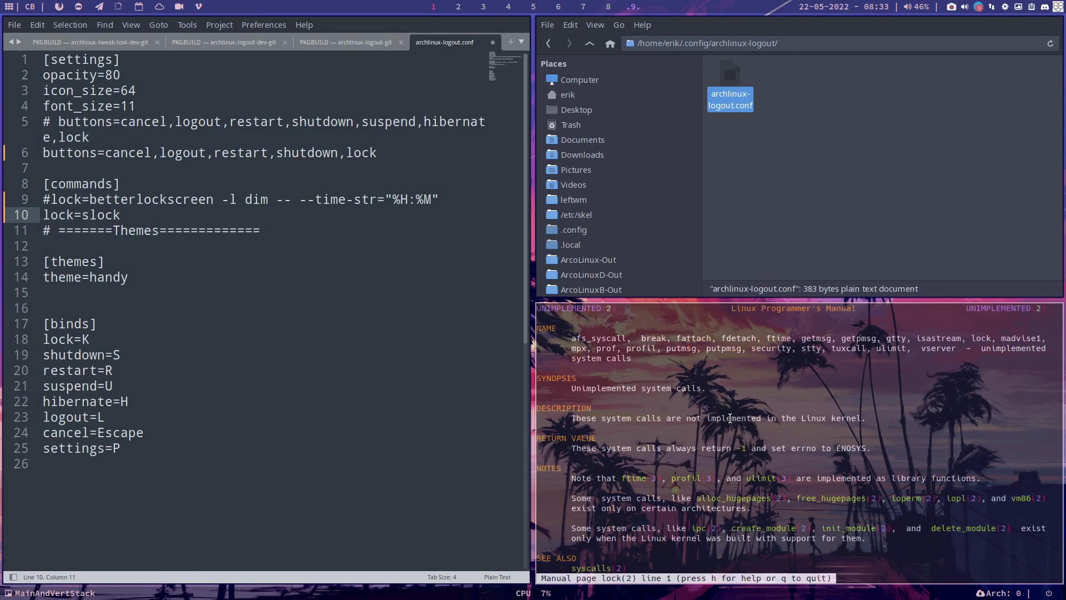
pyautogui.hotkey('ctrl', 'c')
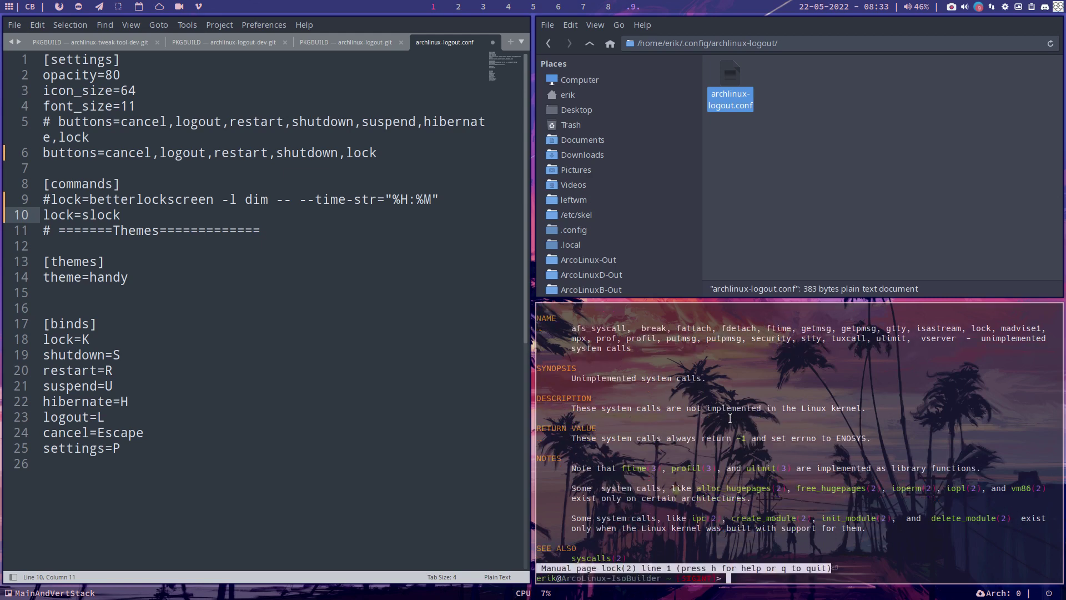
pyautogui.press('q')
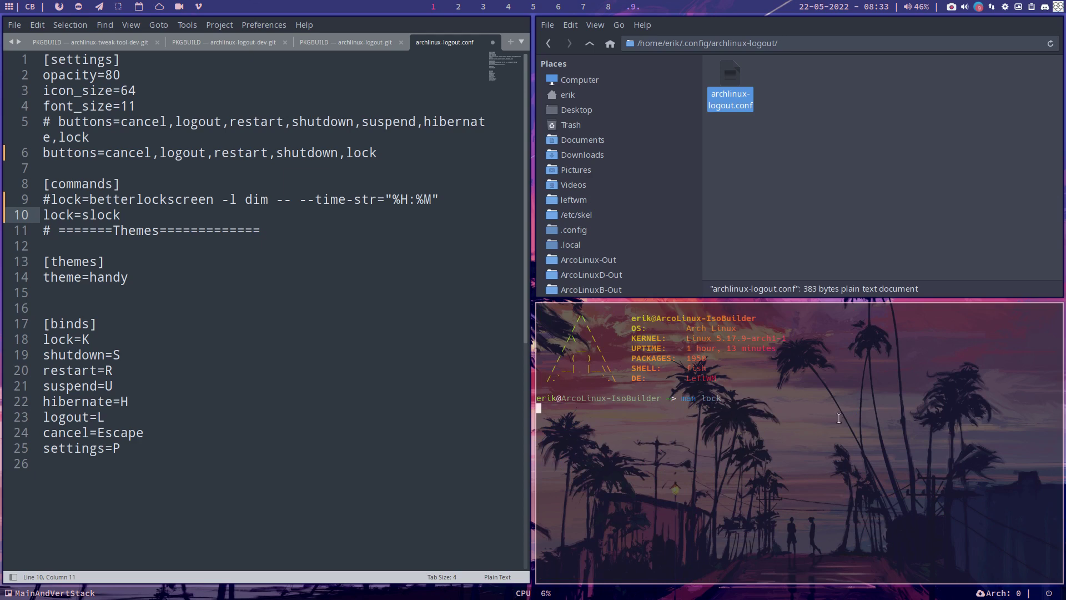
pyautogui.press('super+q')
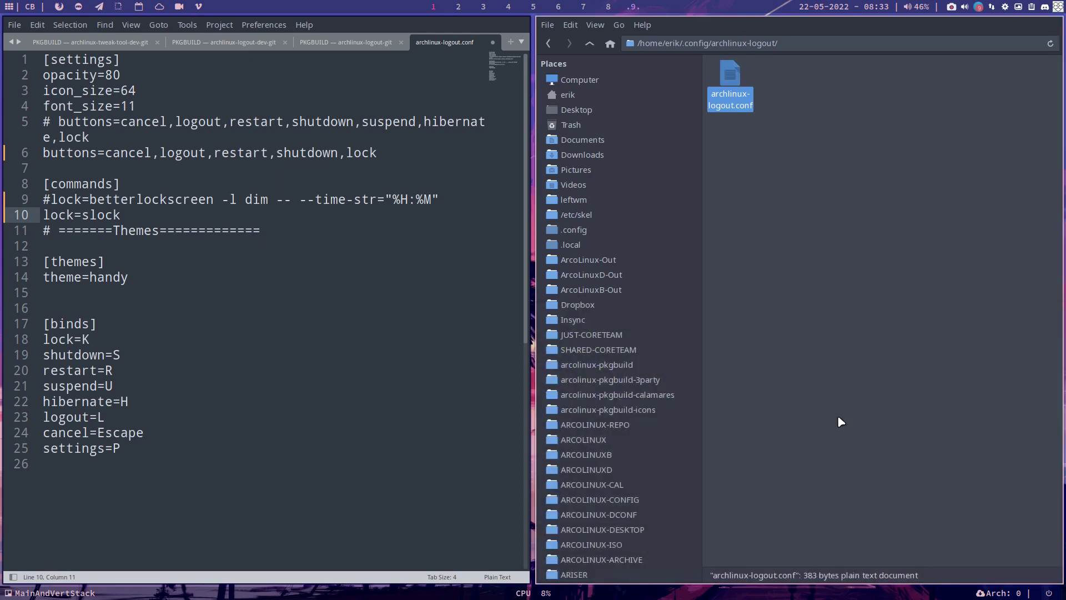
pyautogui.press('super+Return')
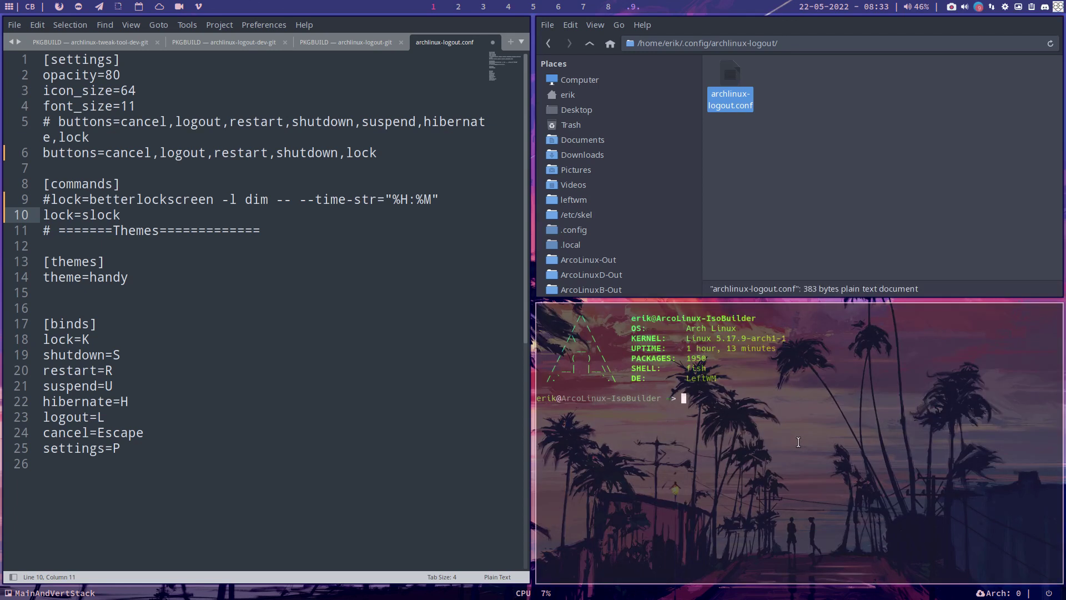
# - Run slock -h and slock --help, each showing 'usage: slock [-v] [cmd [arg ...]]'
pyautogui.write('slock -h')
pyautogui.press('Return')
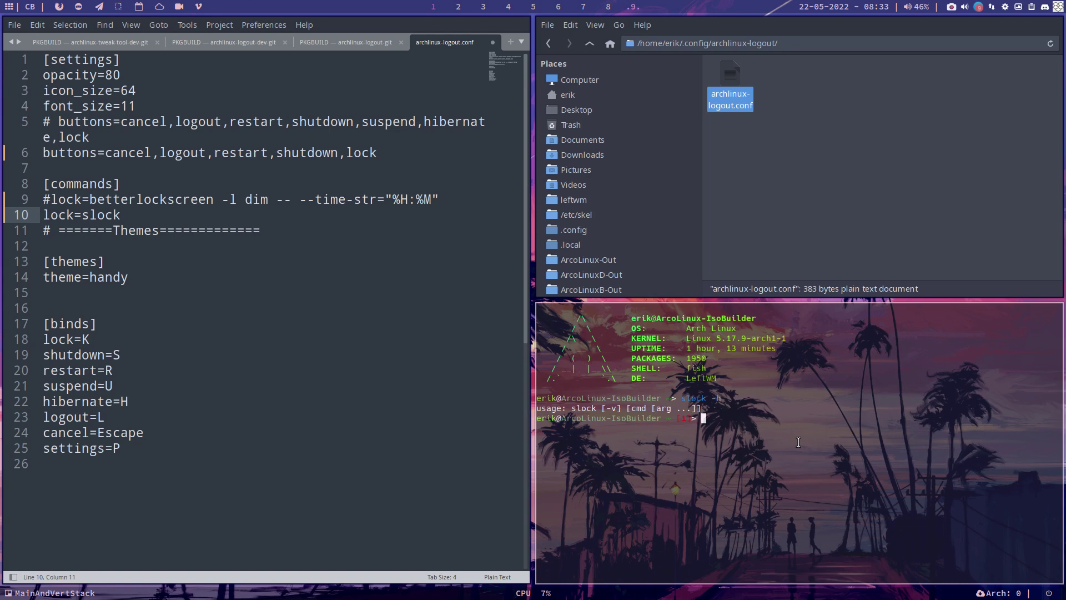
pyautogui.write('slock --help')
pyautogui.press('Return')
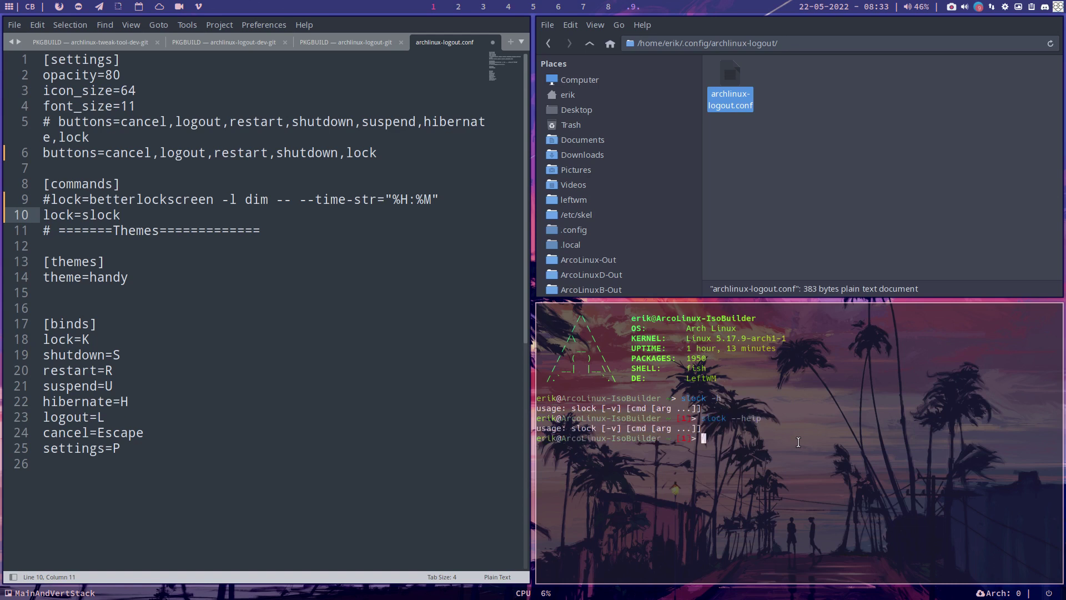